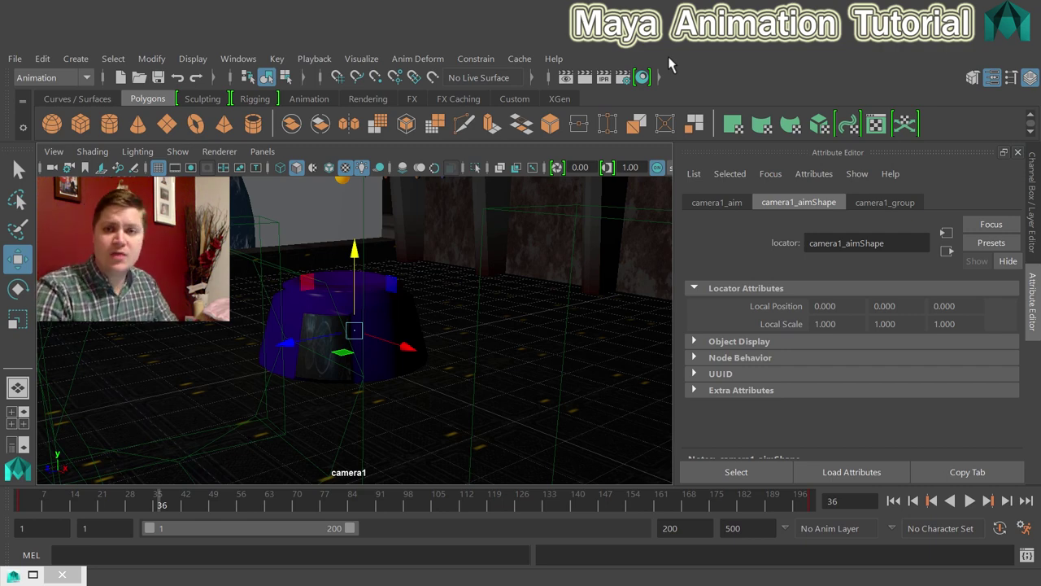
In Render Settings, change the output image format from Maya IFF to Targa (tga)
click(623, 77)
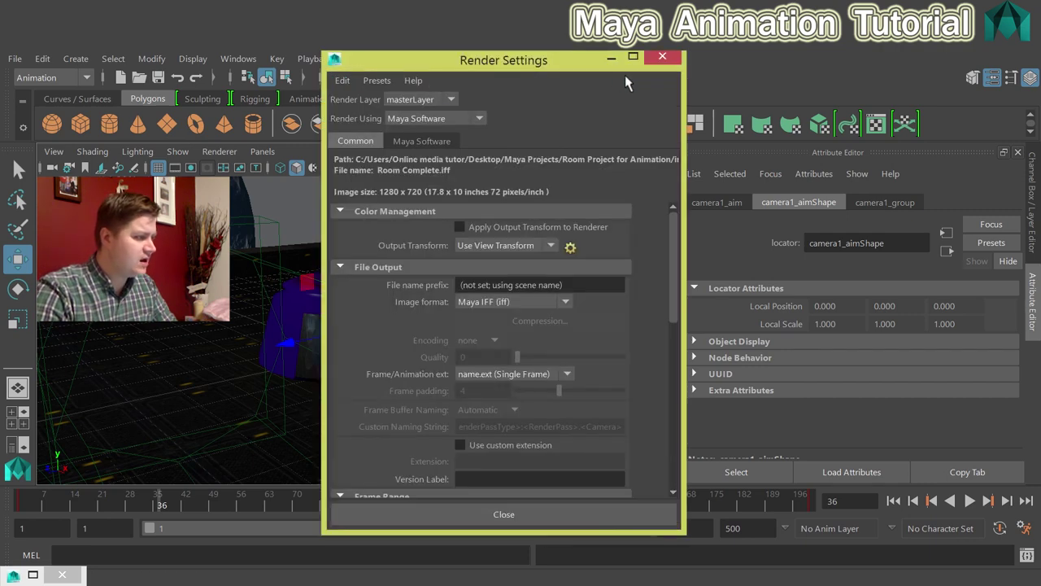
drag(572, 63, 575, 56)
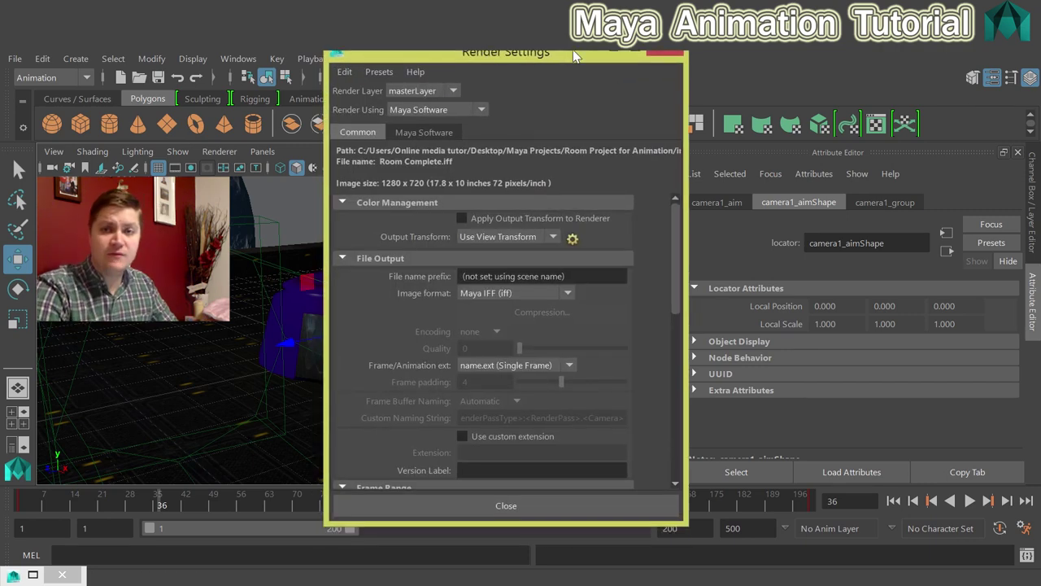
click(498, 294)
scroll(504, 328, down, 3)
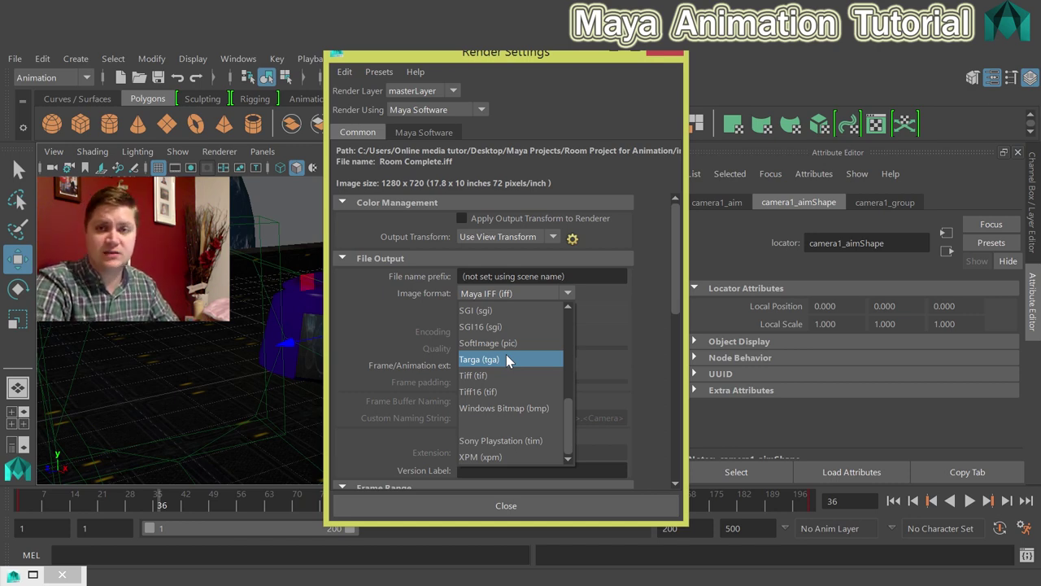
click(506, 359)
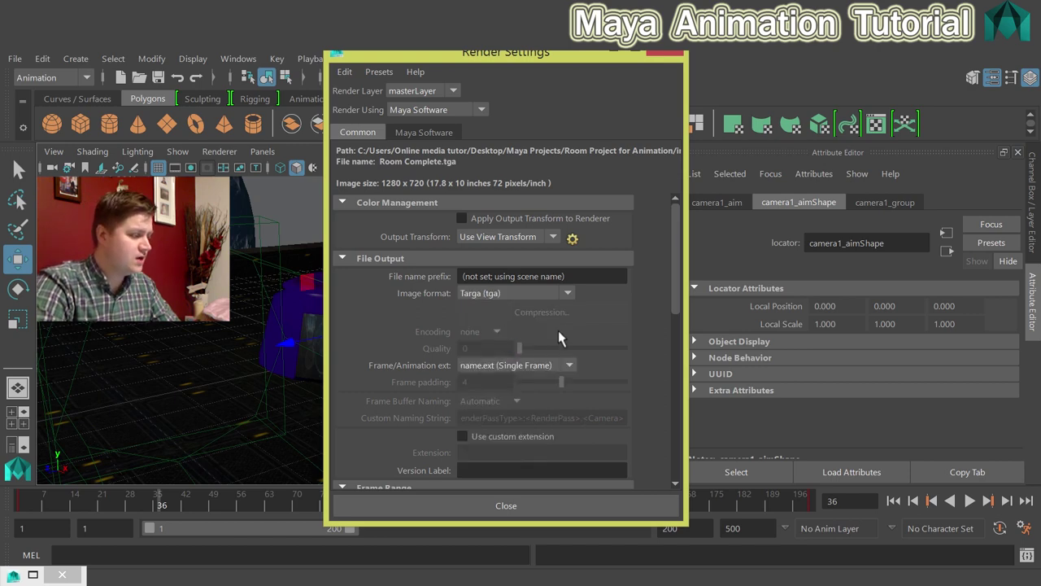
scroll(682, 285, down, 2)
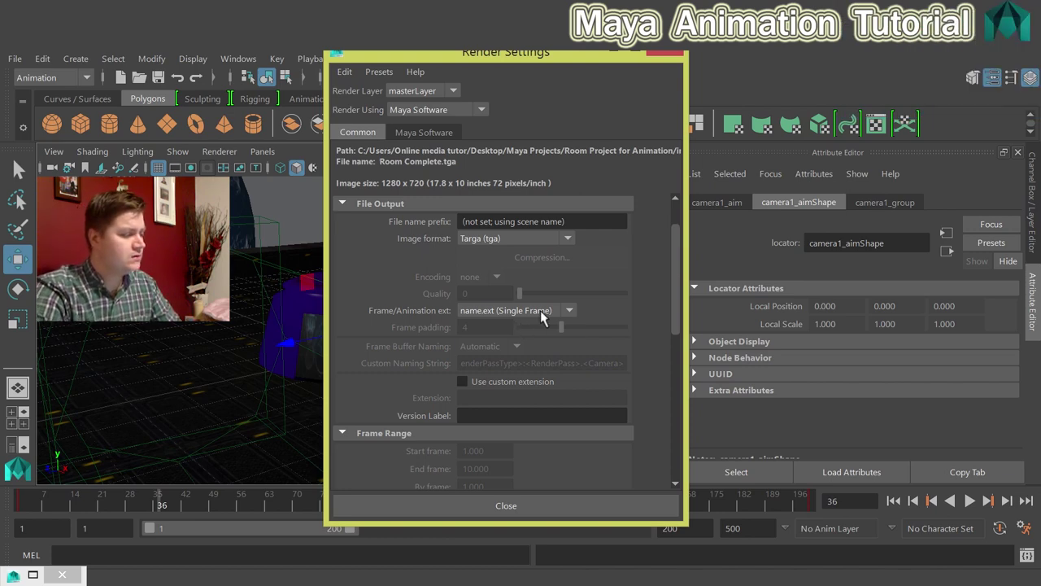
Set Frame/Animation ext to name.#.ext so output runs Room Complete.0001.tga to 0010.tga
click(541, 310)
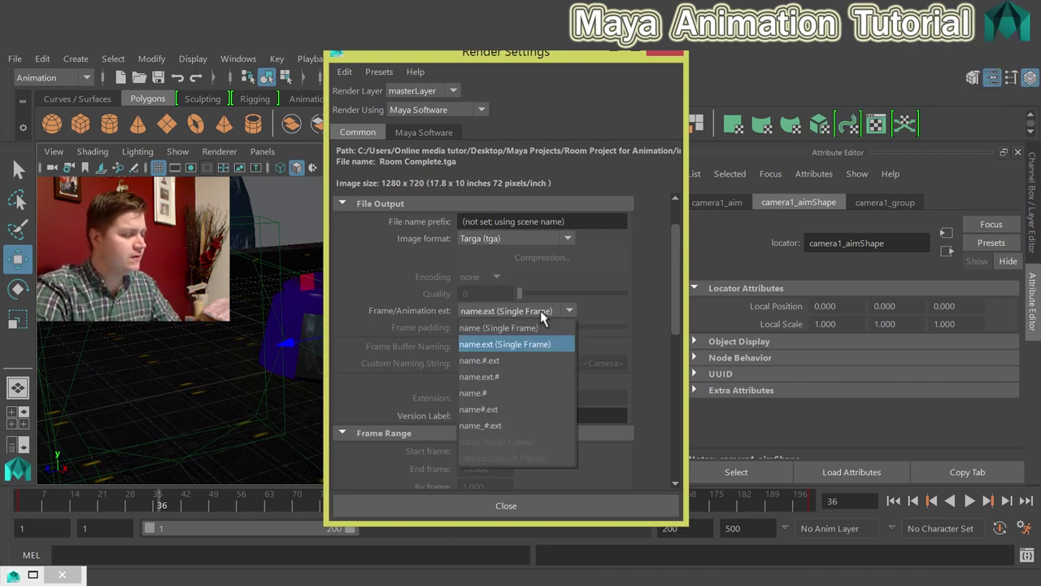
click(515, 363)
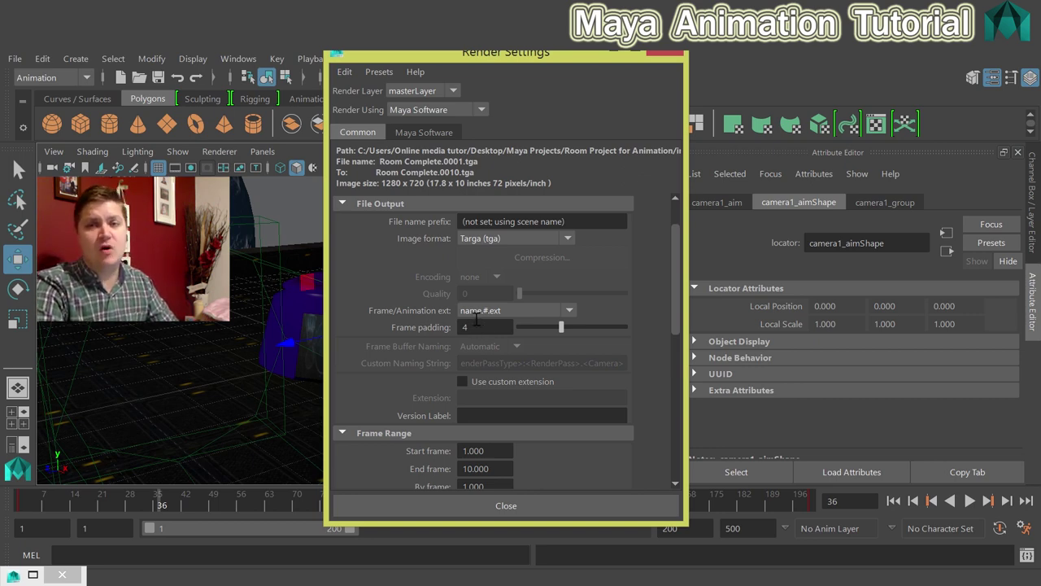
scroll(477, 319, down, 4)
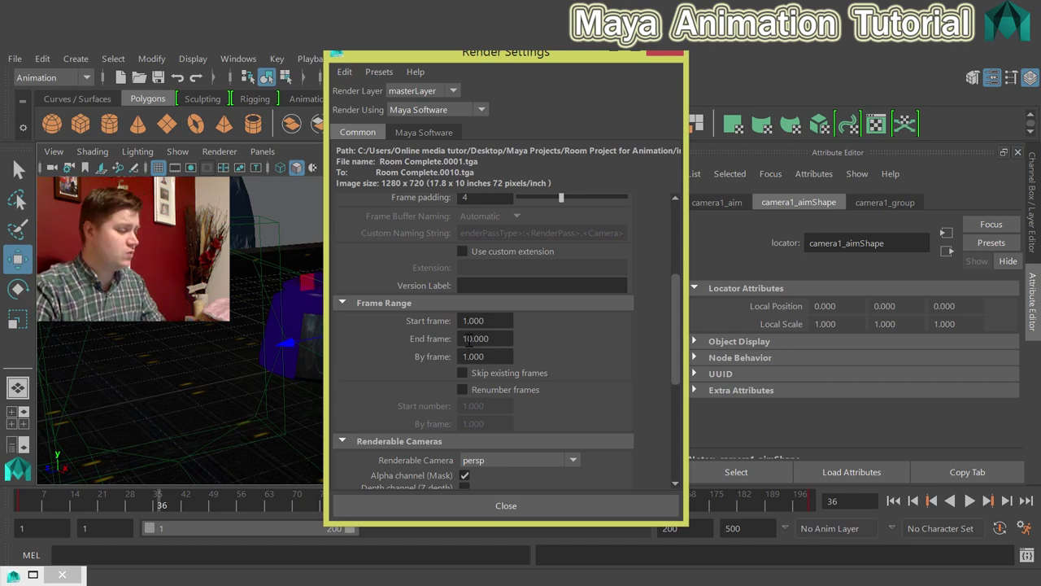
Change the renderable camera from persp to camera1
scroll(469, 340, down, 3)
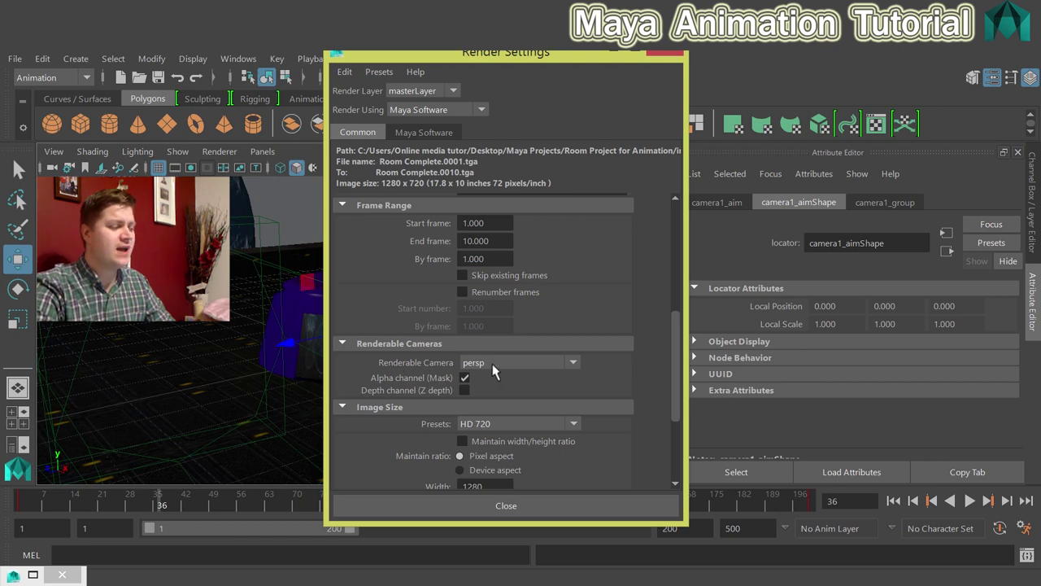
click(527, 361)
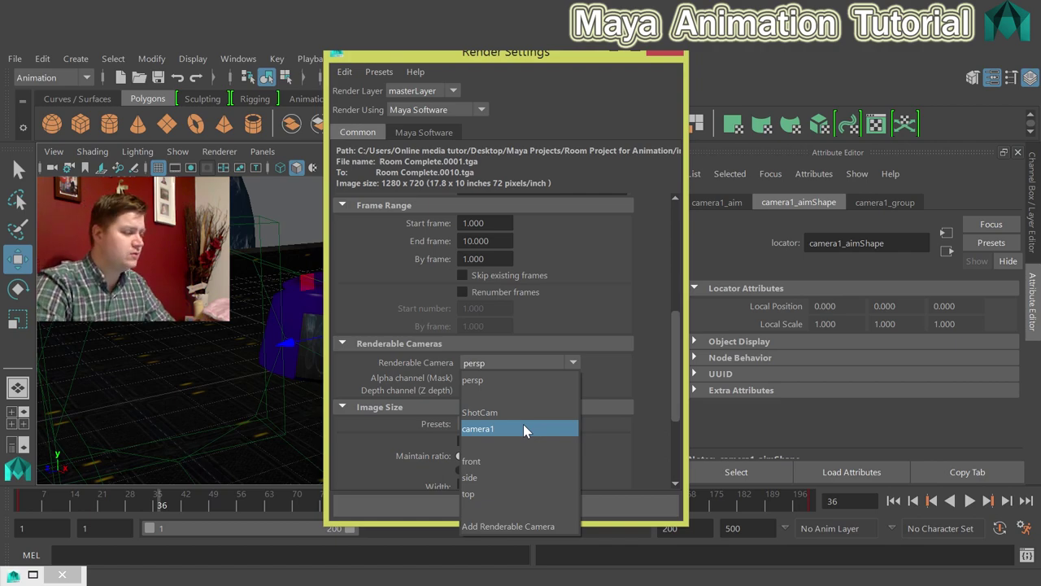
click(524, 430)
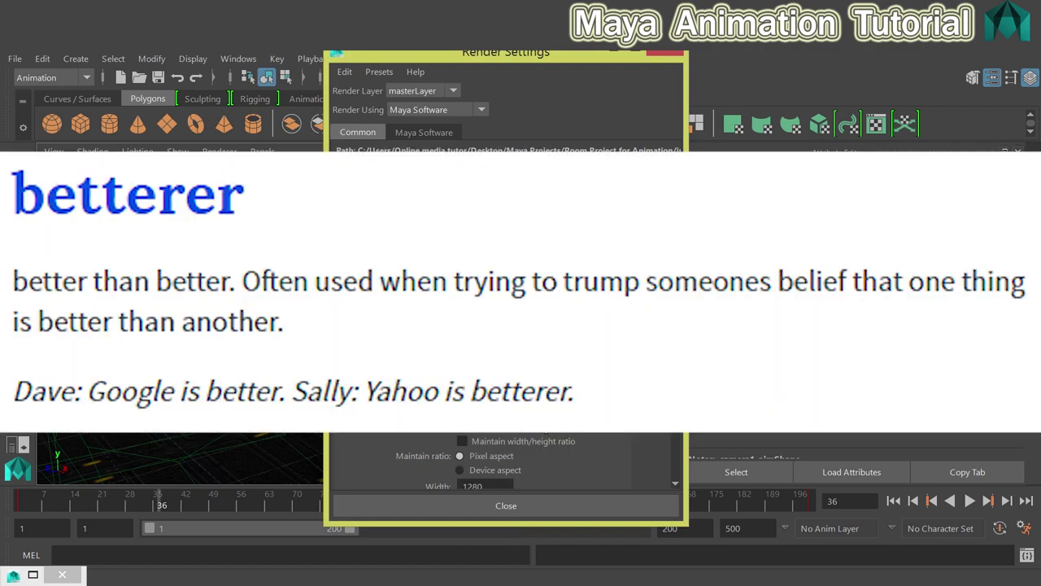
Keep the image size preset at HD 720 (1280 x 720)
scroll(496, 357, down, 2)
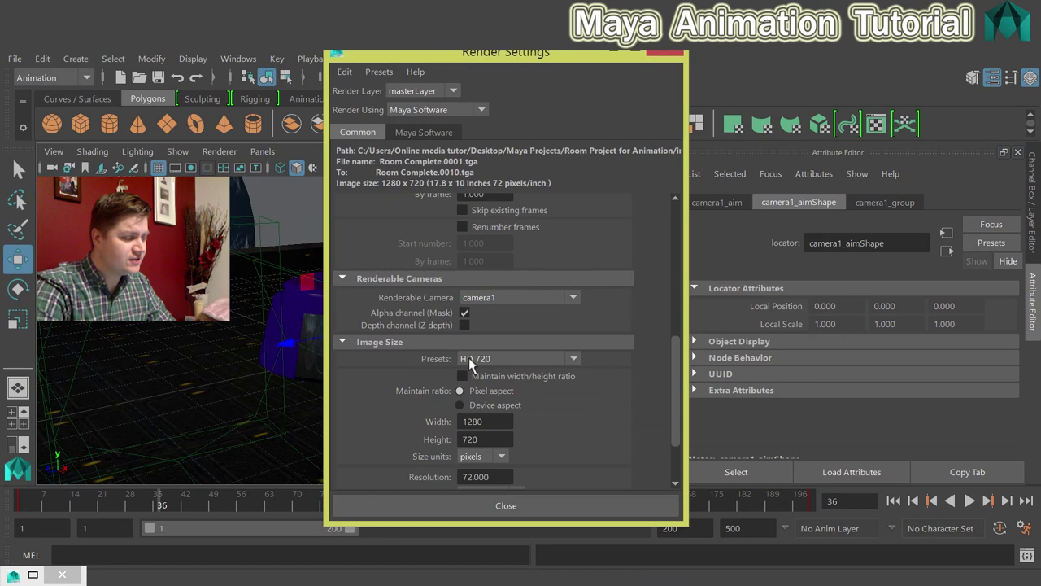
click(528, 362)
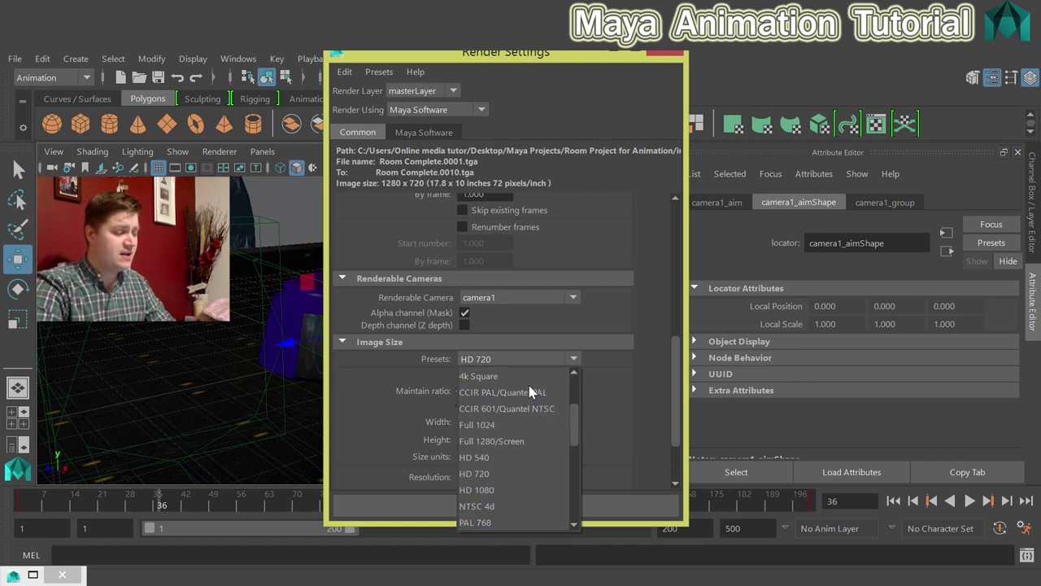
scroll(506, 432, down, 1)
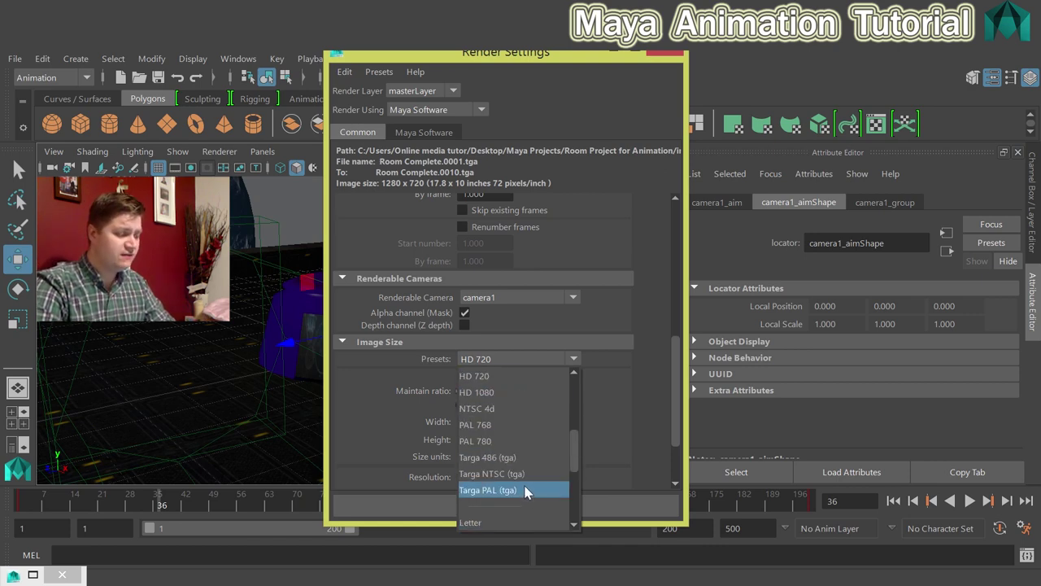
scroll(537, 459, down, 3)
scroll(534, 453, up, 3)
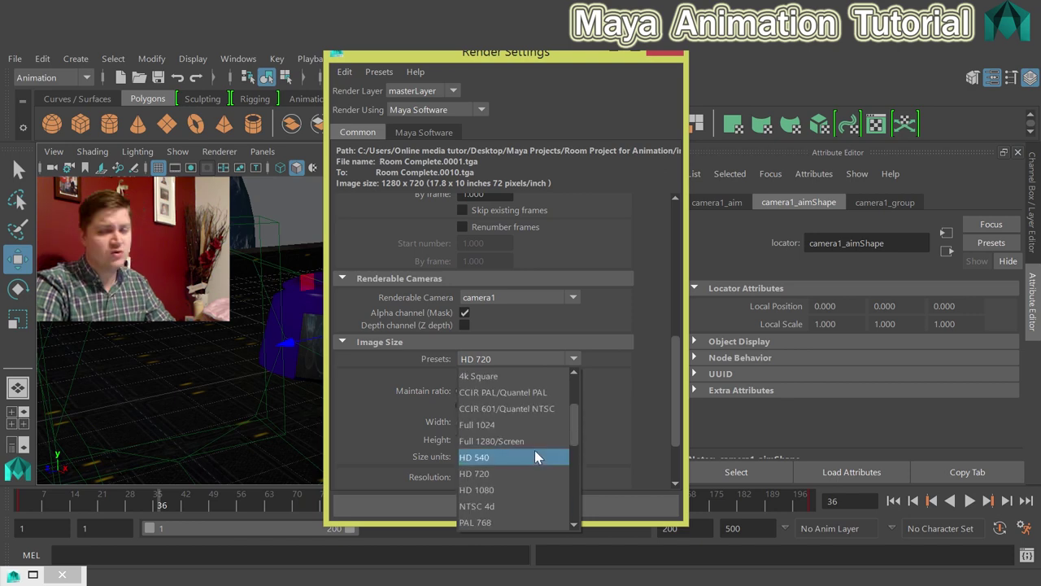
click(533, 358)
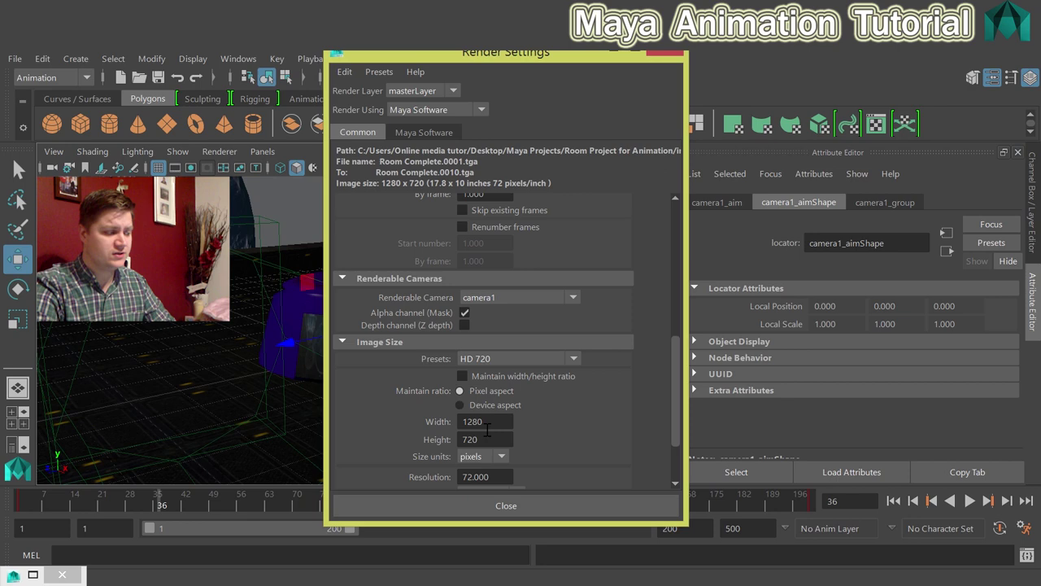
scroll(487, 430, down, 3)
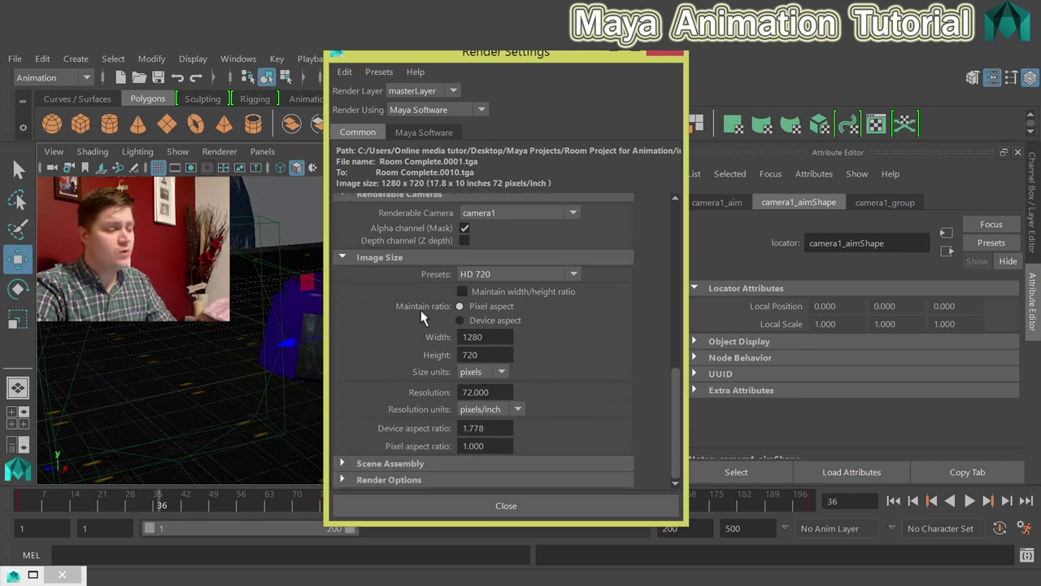
Set Maya Software anti-aliasing quality to Production quality
click(422, 137)
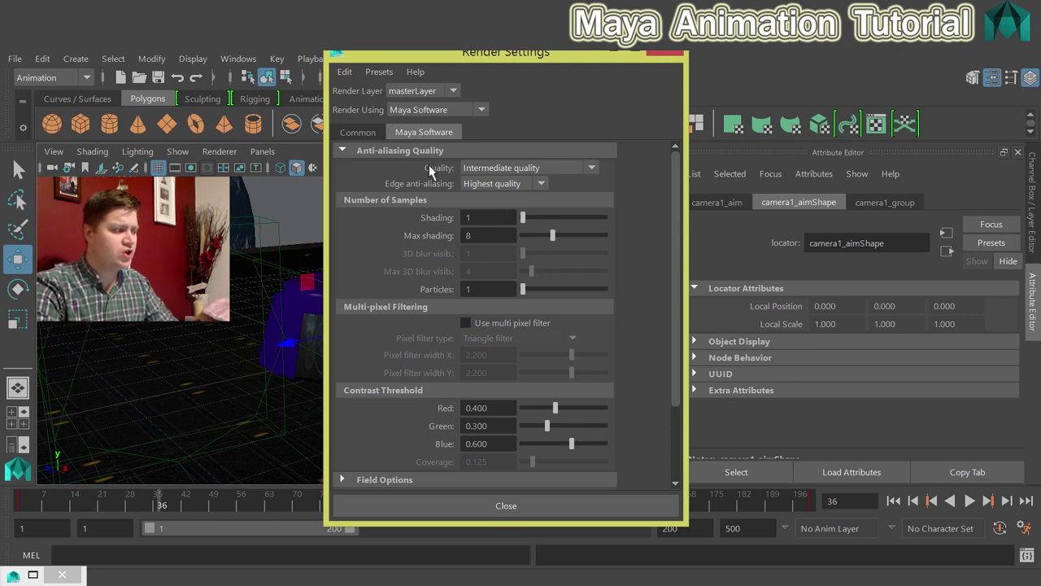
click(504, 168)
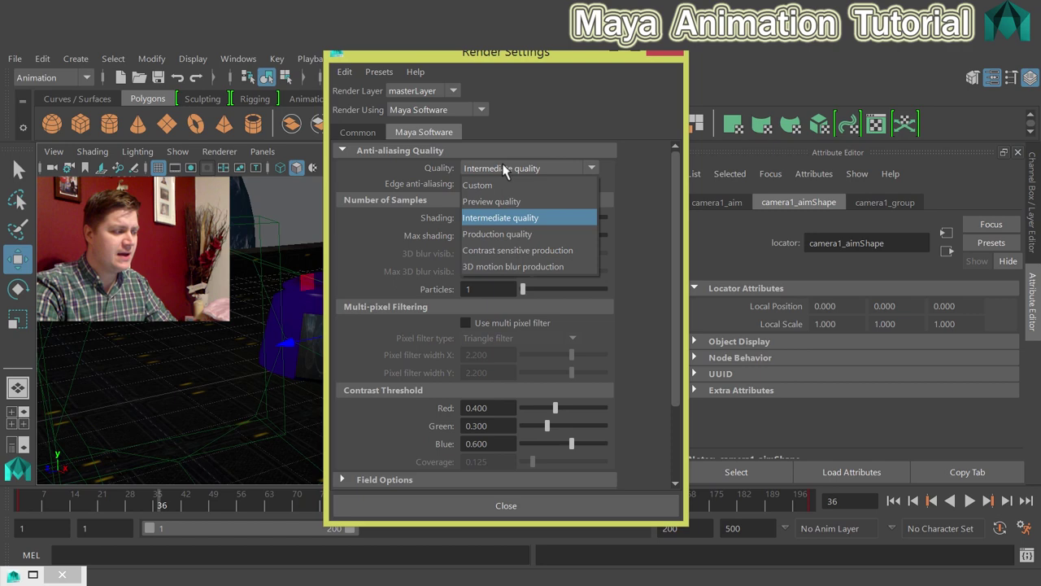
click(508, 233)
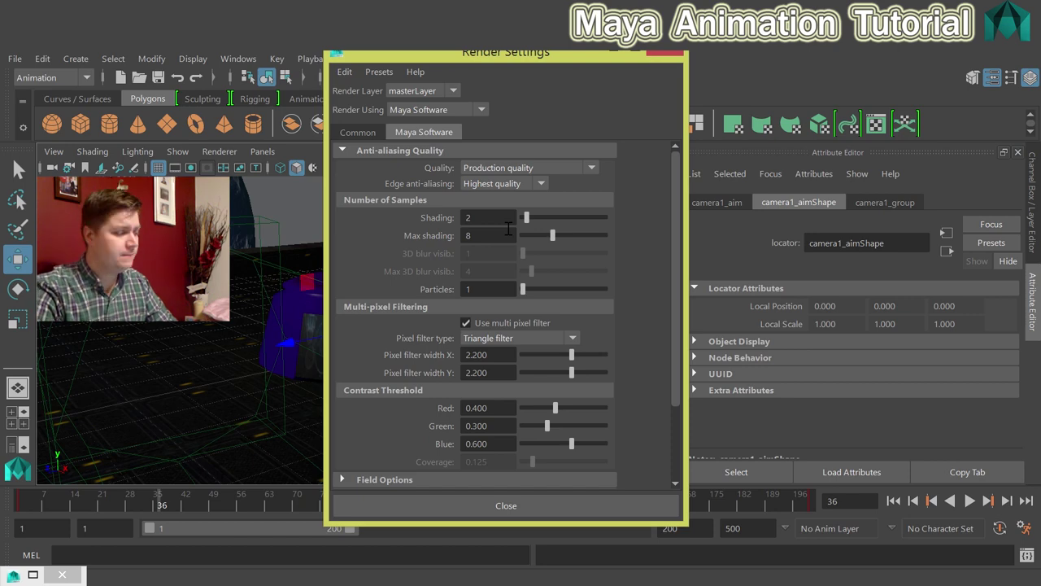
Enable motion blur and set its type to 2D
scroll(535, 246, down, 3)
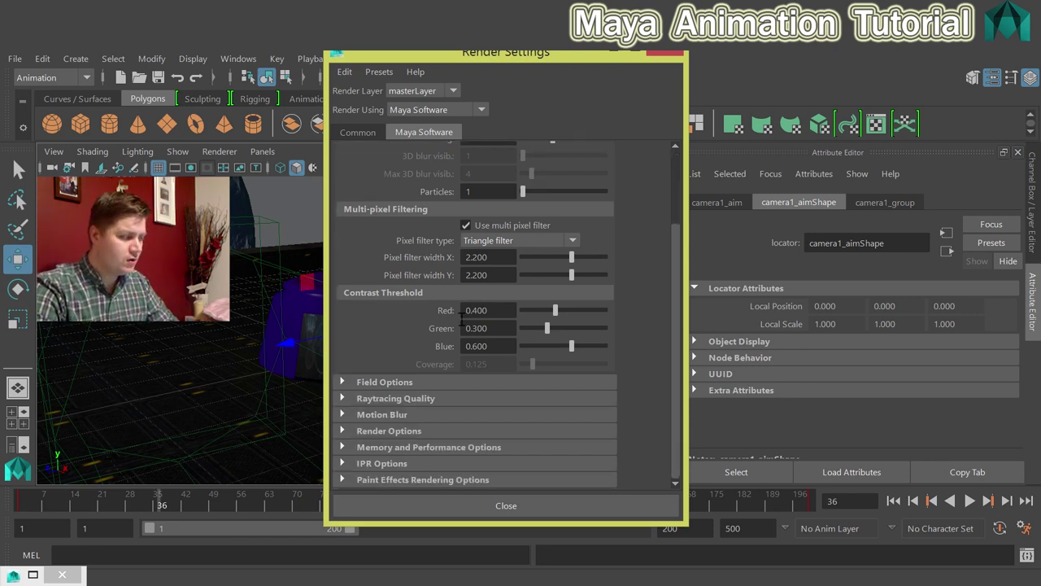
click(365, 416)
click(462, 430)
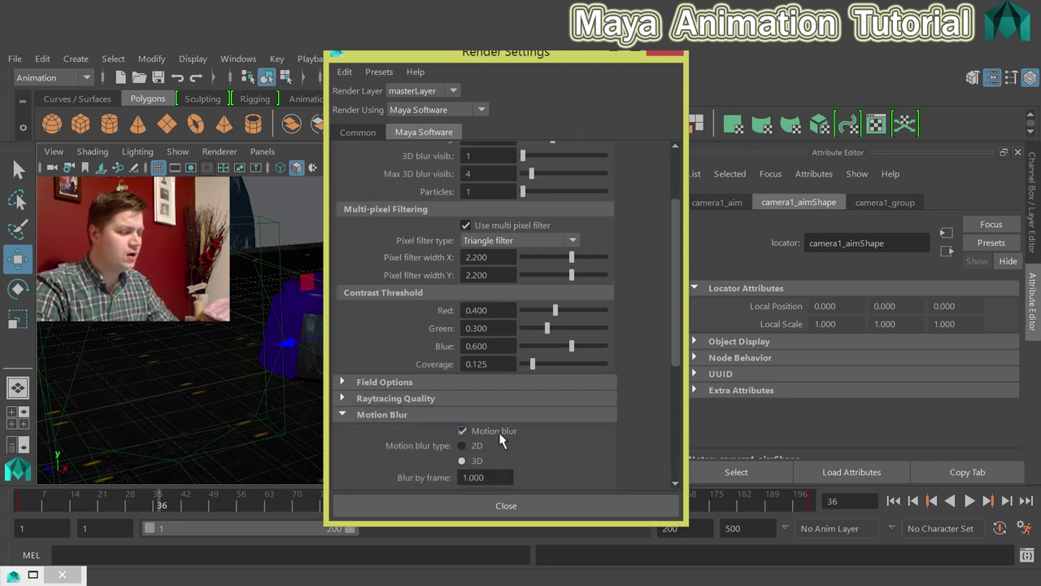
scroll(535, 405, down, 1)
scroll(534, 402, down, 2)
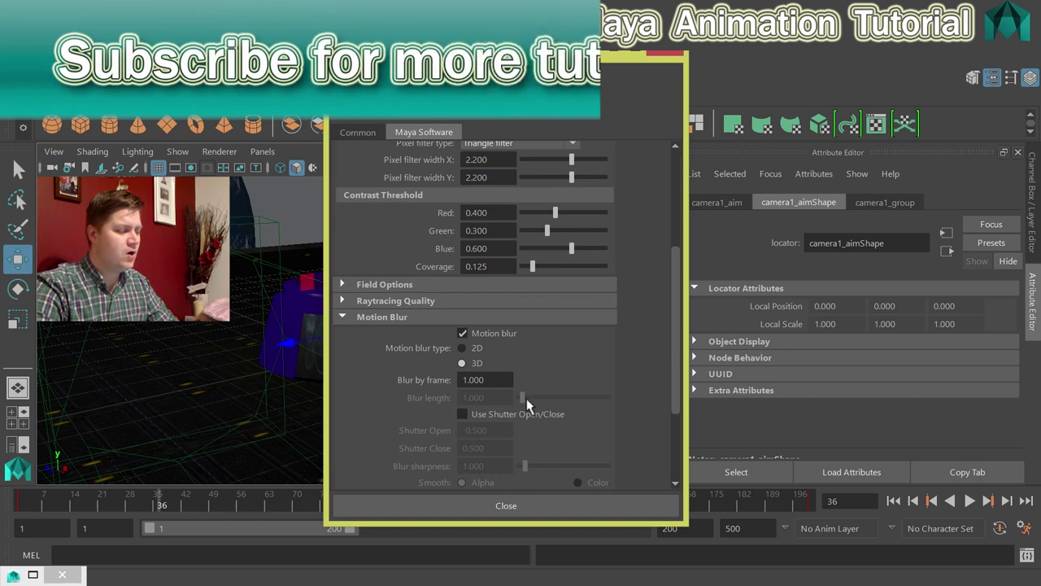
click(474, 349)
scroll(511, 391, down, 2)
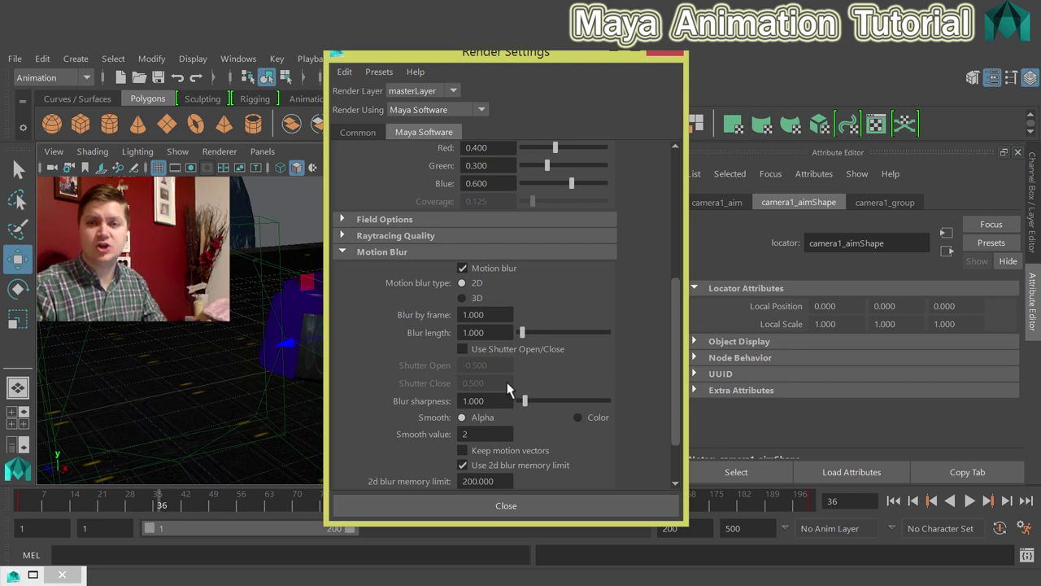
scroll(507, 391, down, 2)
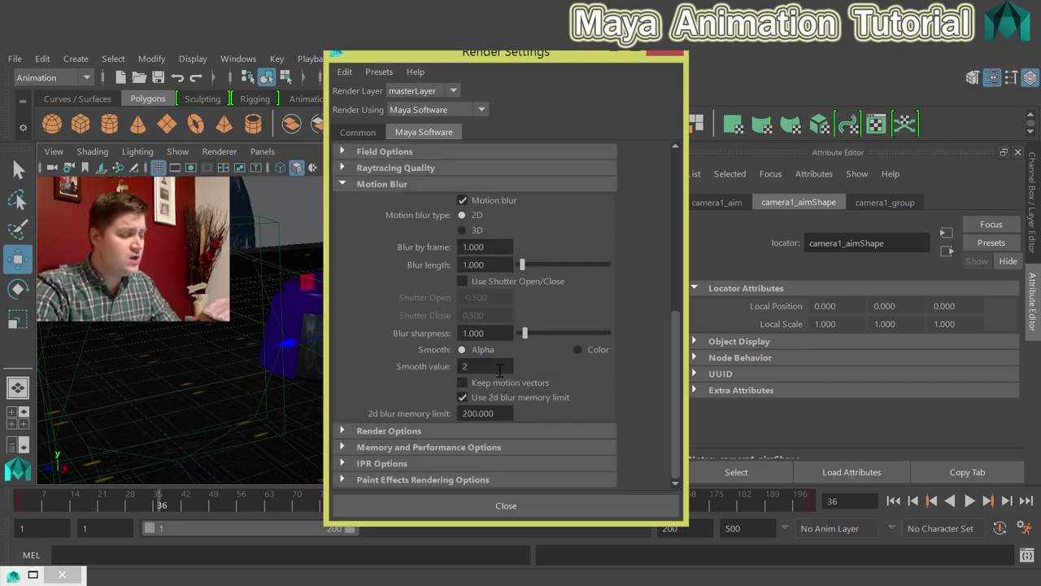
Close Render Settings and switch the menu set to Rendering
click(503, 507)
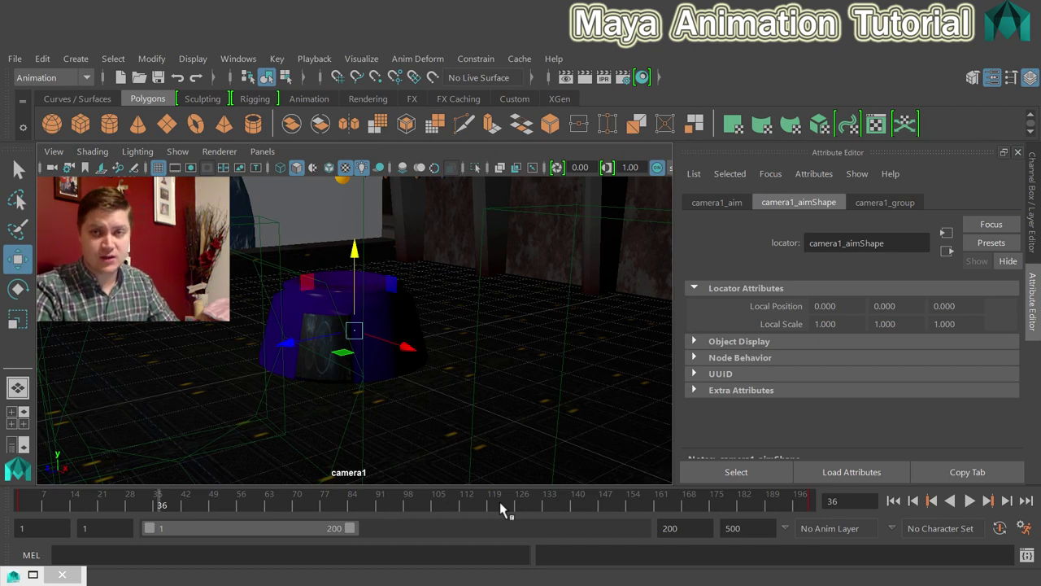
click(57, 79)
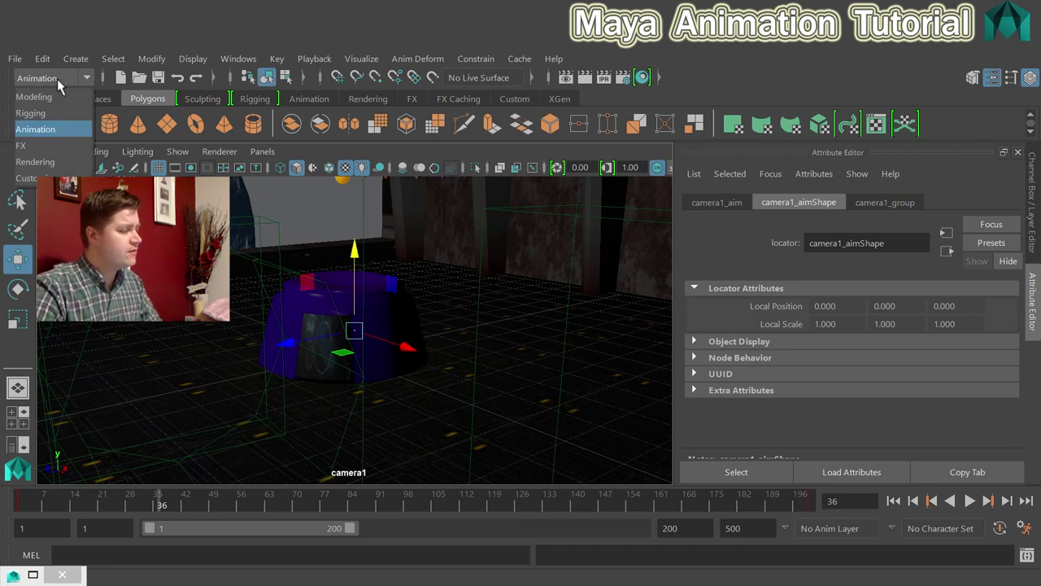
click(54, 162)
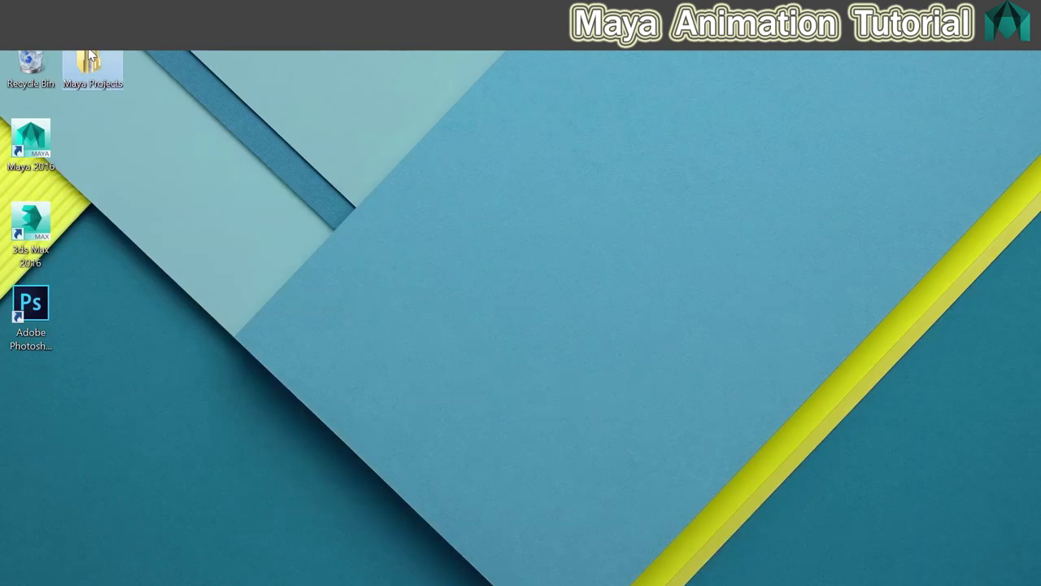
Browse Maya Projects > Room Project for Animation > images to view the TGA frames, then minimize Explorer
double_click(88, 61)
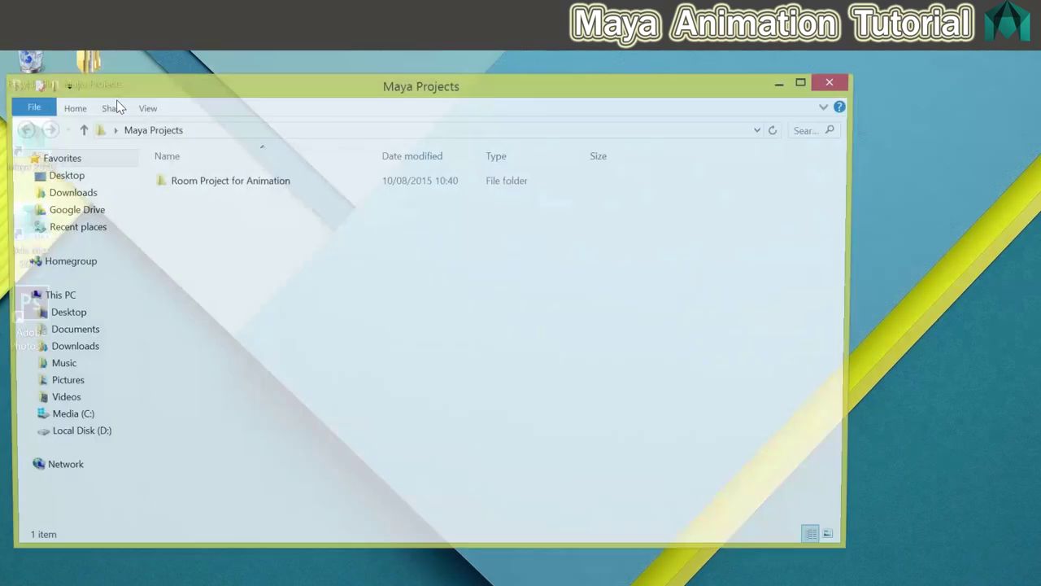
double_click(203, 182)
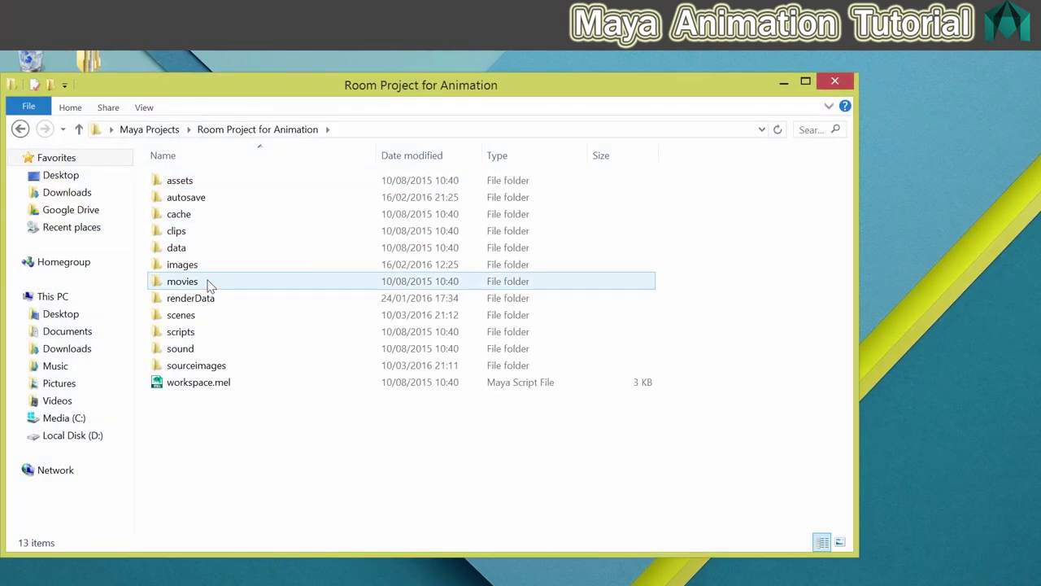
double_click(183, 266)
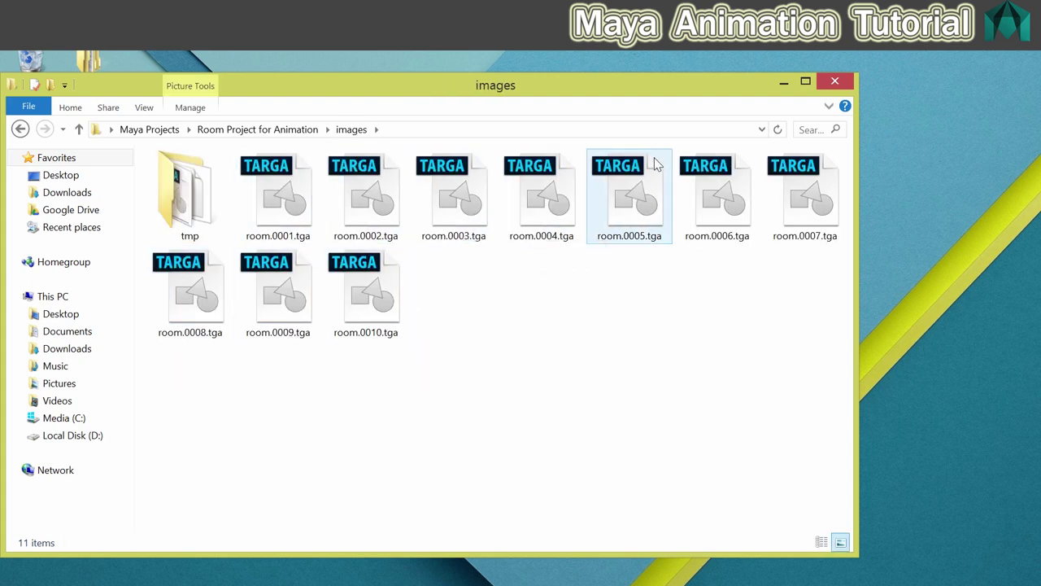
click(784, 82)
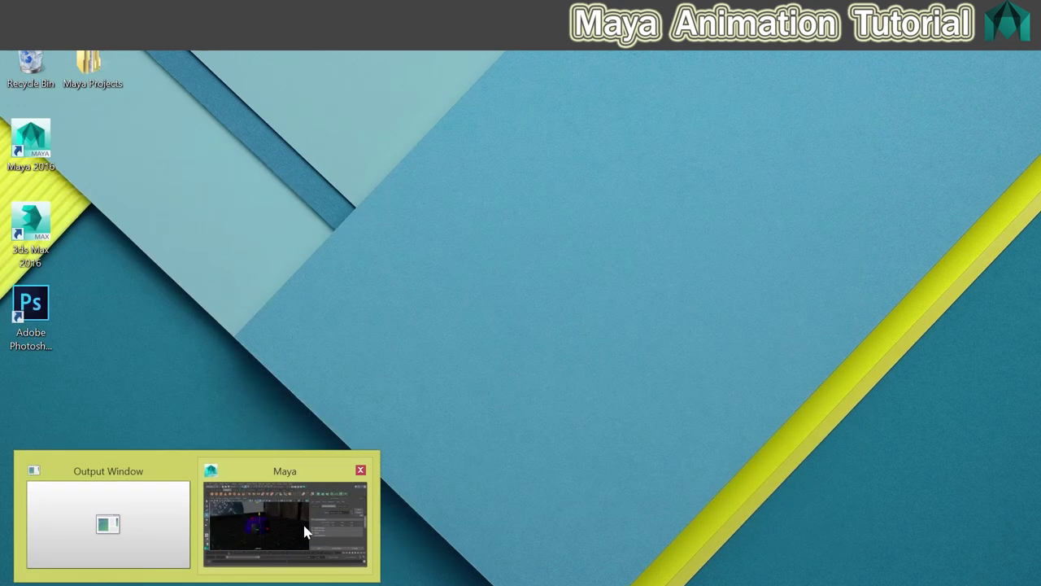
Restore Maya, close Hypershade, cancel Set Project, and start Render > Batch Render
click(302, 529)
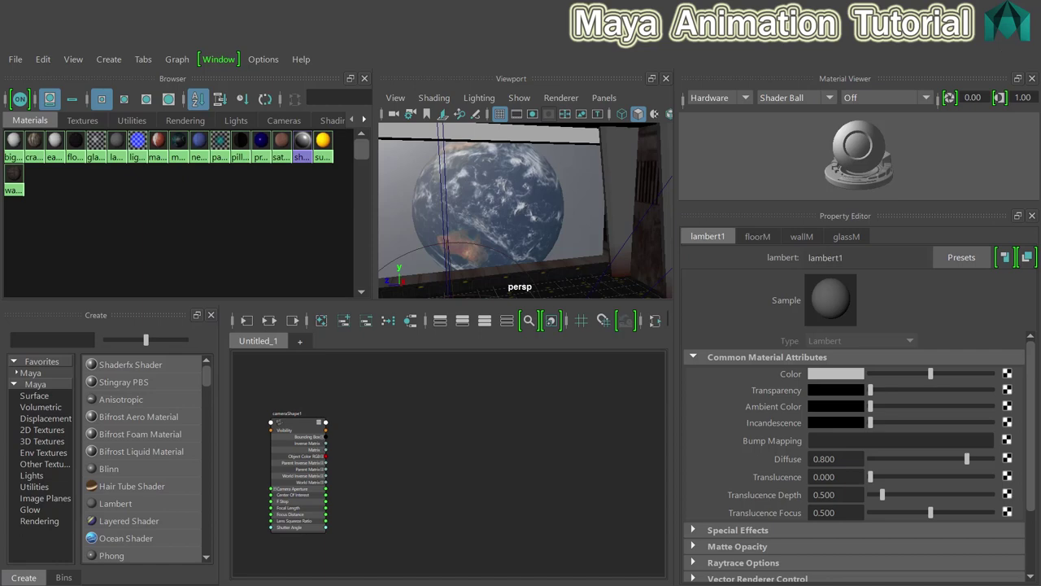
click(1026, 37)
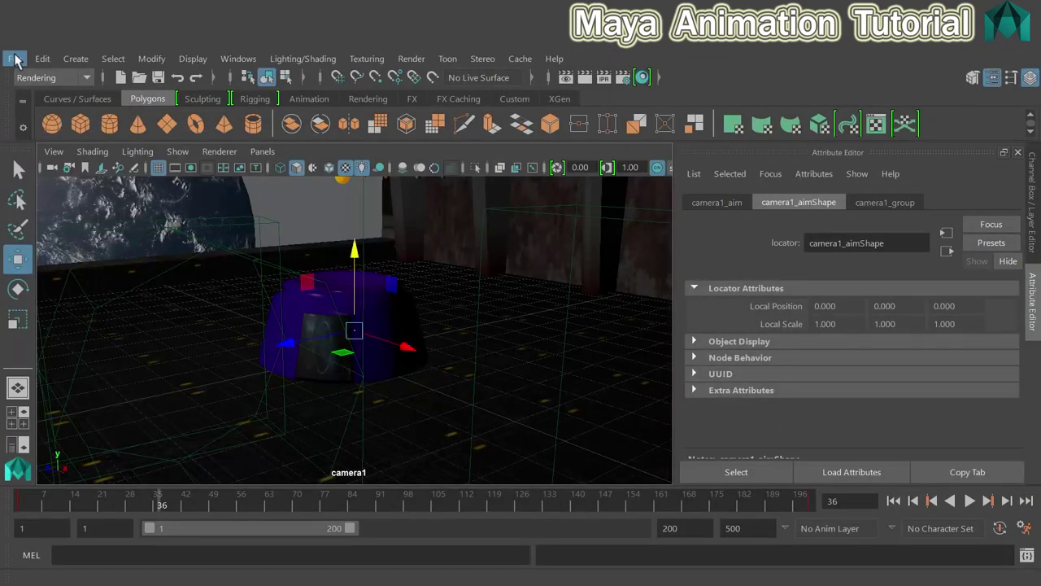
click(14, 59)
click(116, 526)
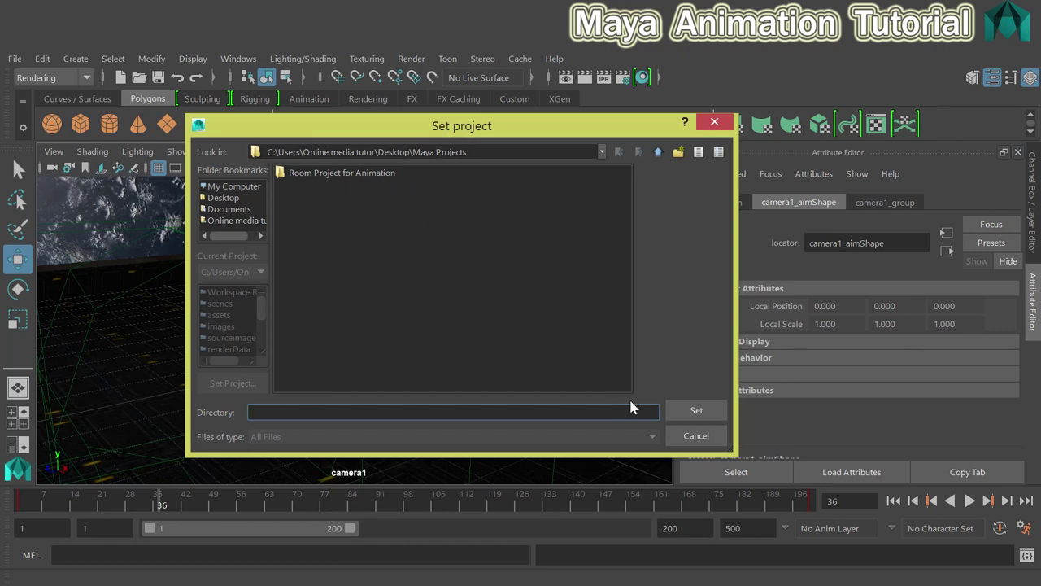
click(693, 434)
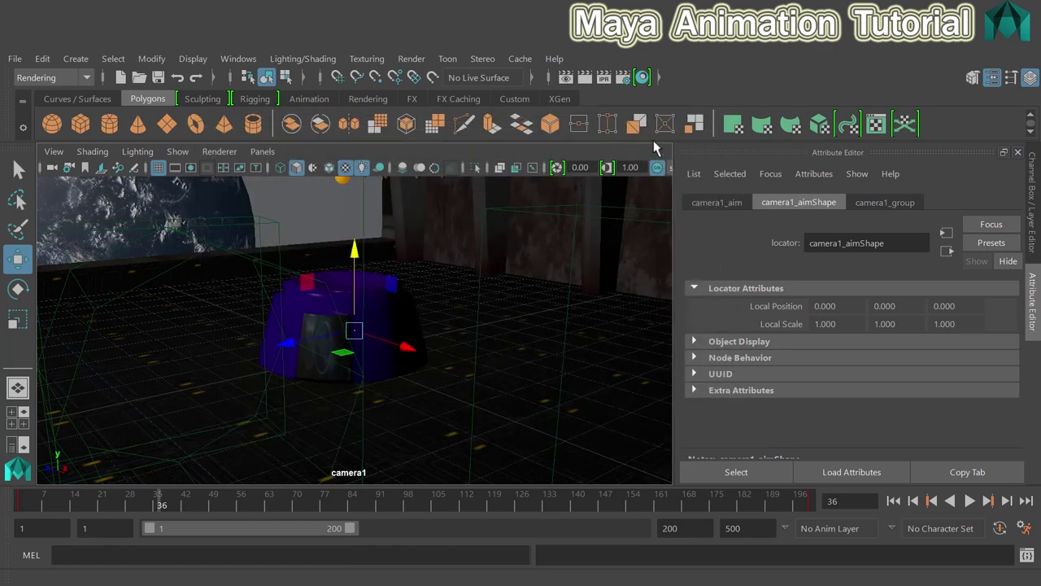
click(411, 60)
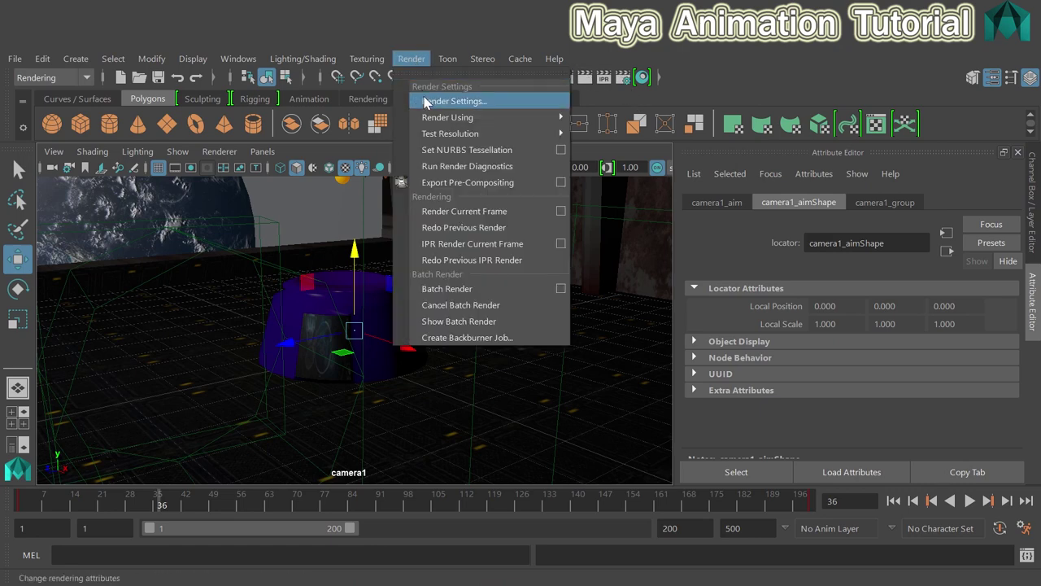
click(497, 291)
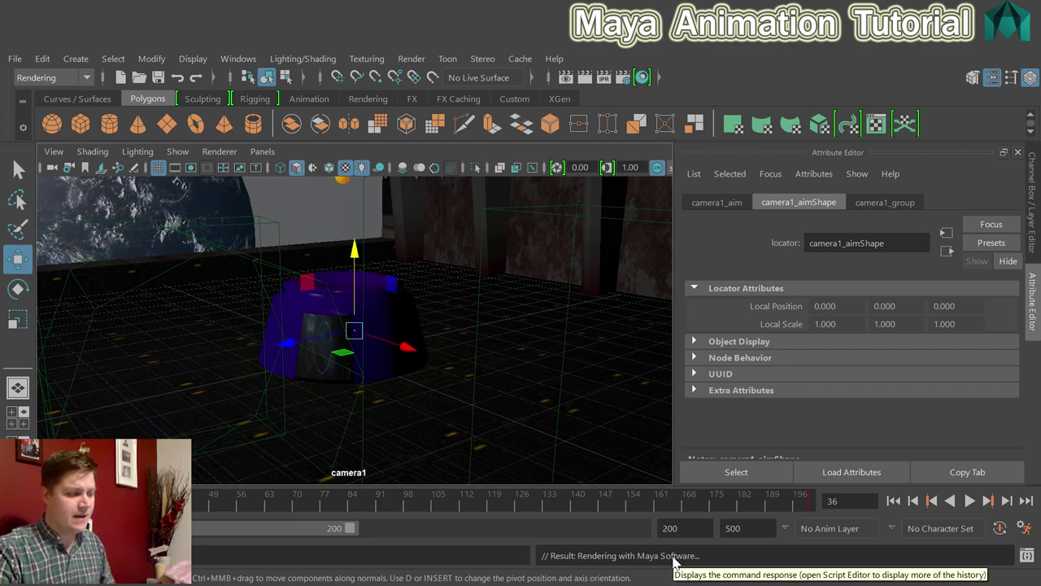
Open the Script Editor to watch the 'Rendering with Maya Software...' progress
click(1028, 555)
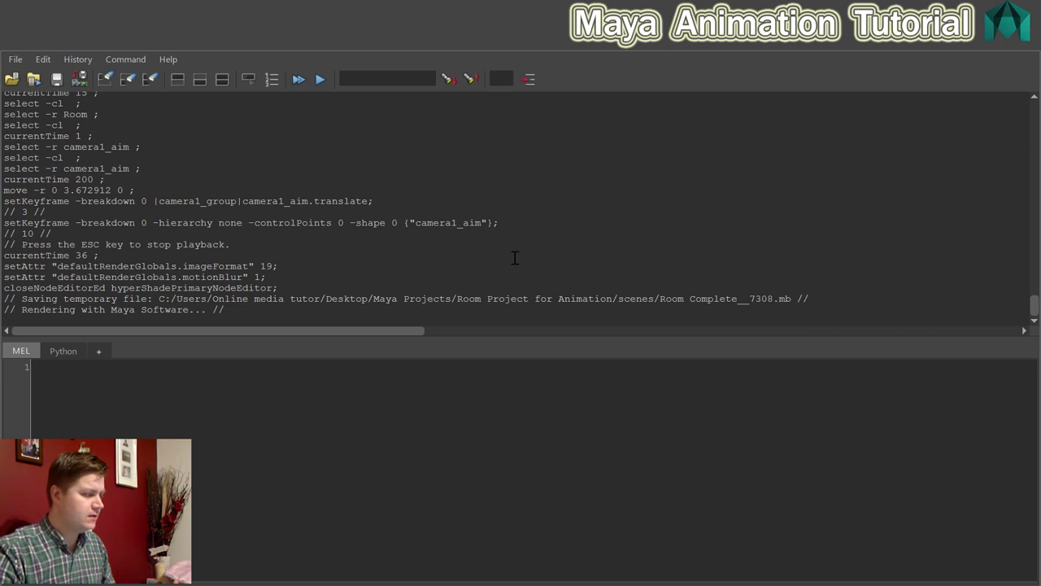